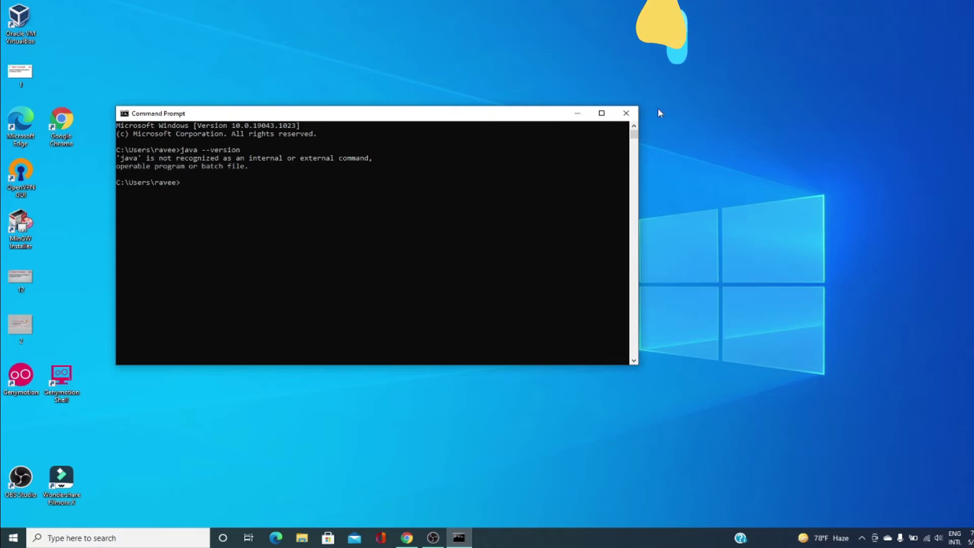
# Close the Command Prompt, switch to Google Chrome and search Google for "java jdk 16 download"
pyautogui.click(626, 113)
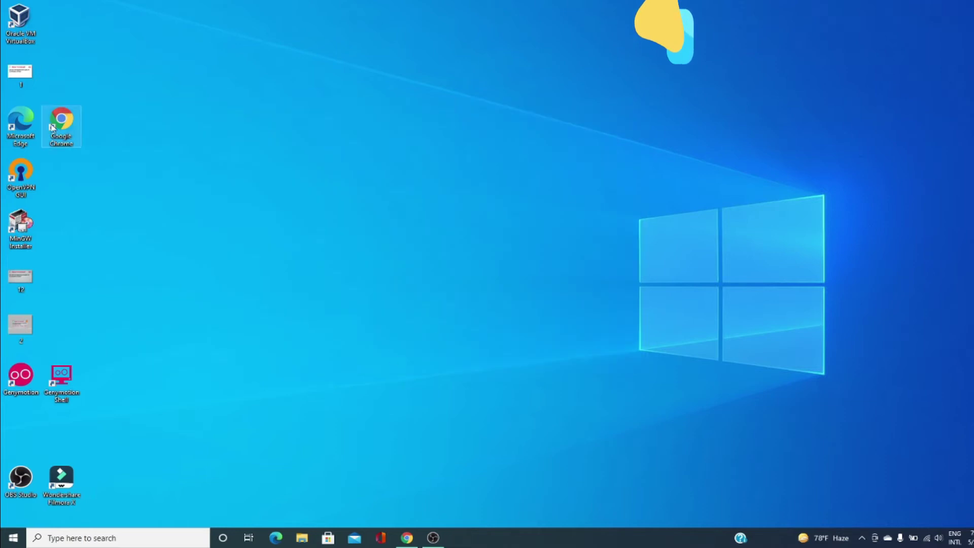
pyautogui.doubleClick(53, 127)
pyautogui.write('java j')
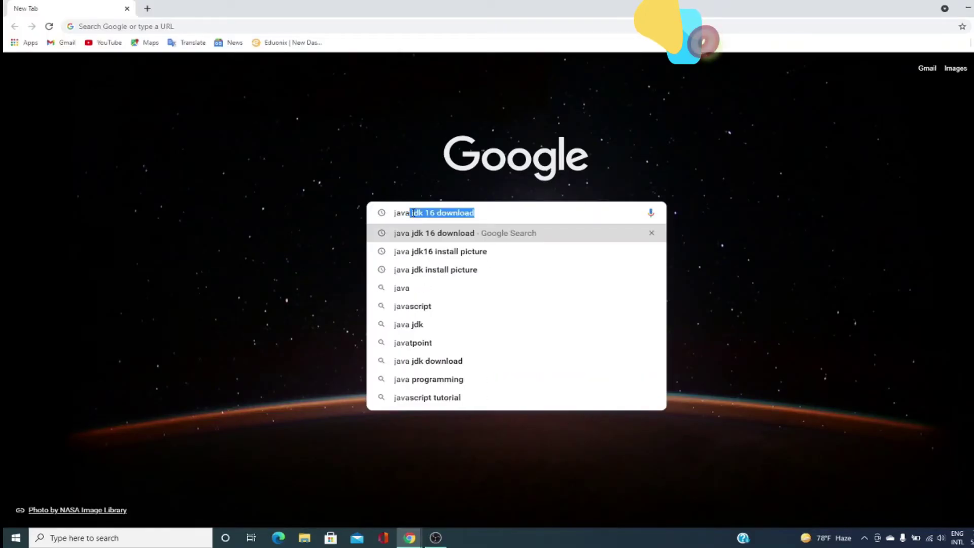
pyautogui.write('dk')
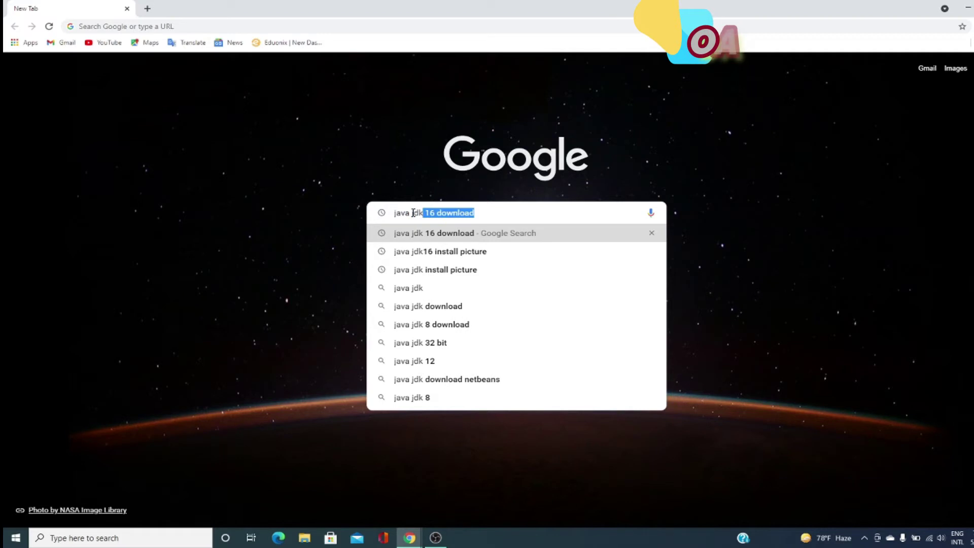
pyautogui.press('Return')
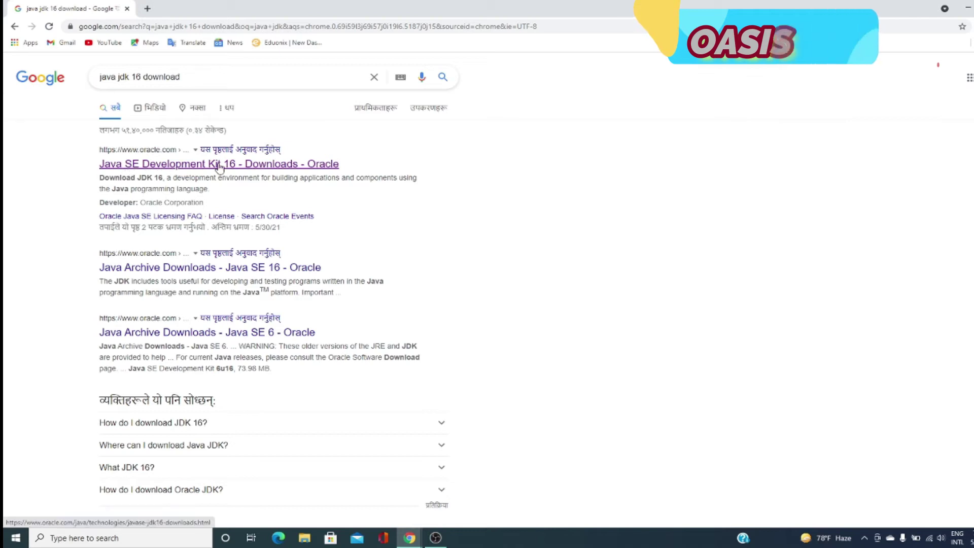
# From Oracle's Java SE Development Kit 16 page, accept the license and save the Windows x64 installer jdk-16.0.1_windows-x64_bin.exe
pyautogui.click(202, 165)
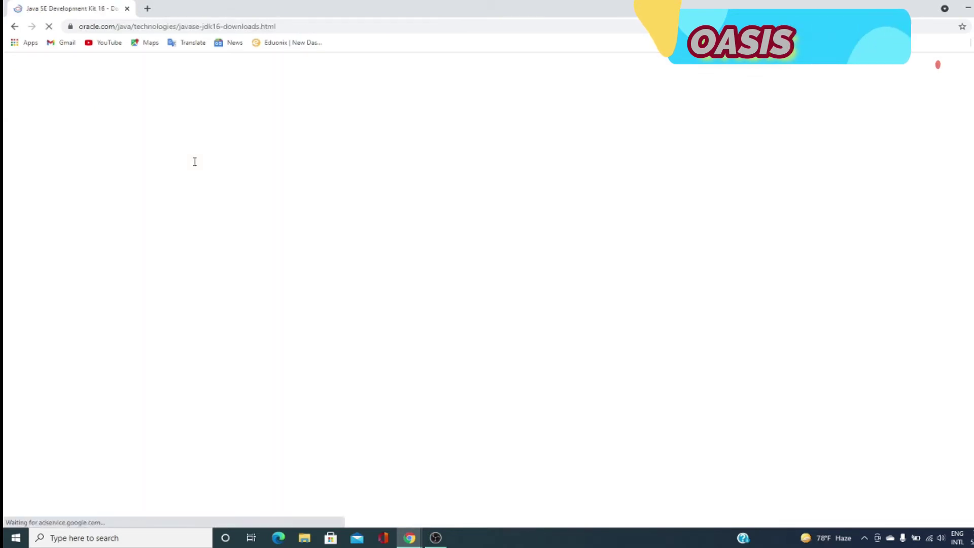
pyautogui.scroll(-12, 437, 304)
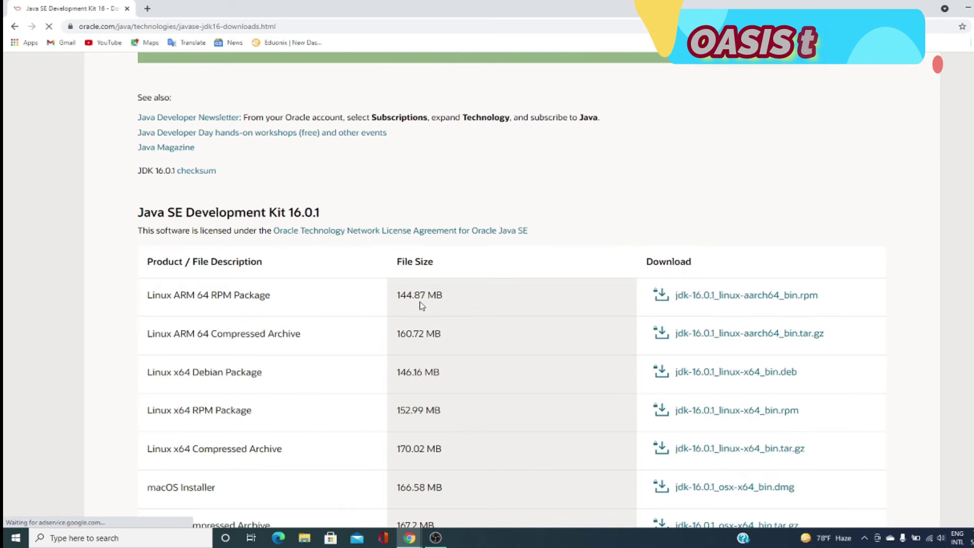
pyautogui.moveTo(143, 312); pyautogui.dragTo(286, 313)
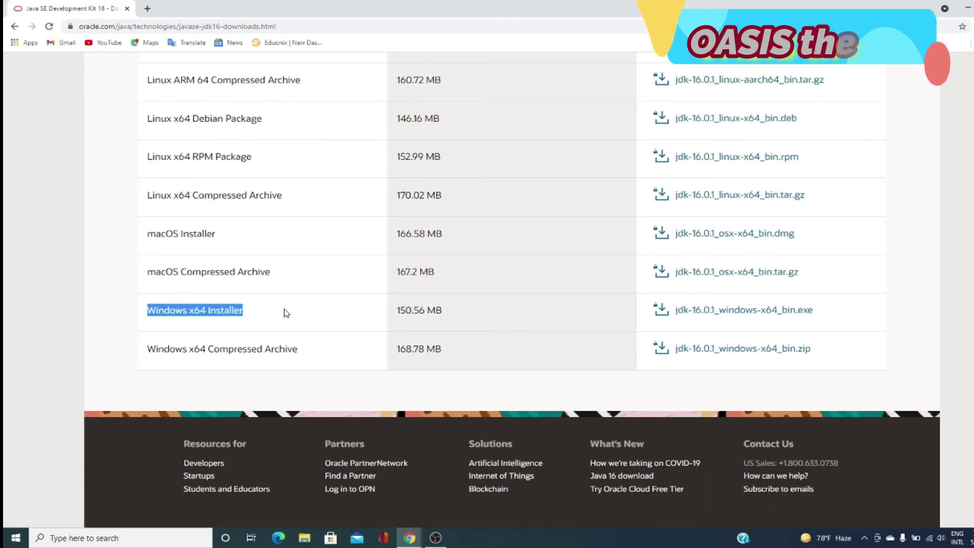
pyautogui.click(721, 311)
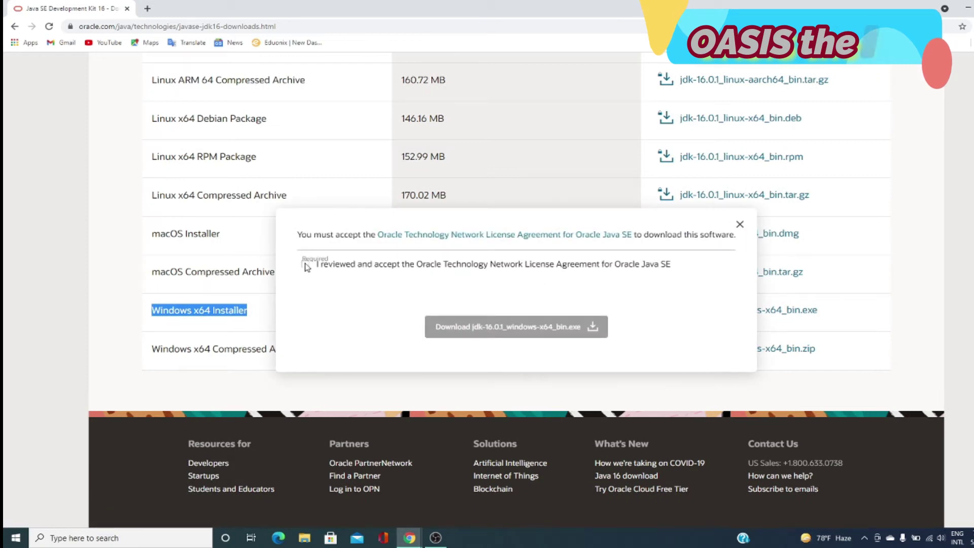
pyautogui.click(305, 264)
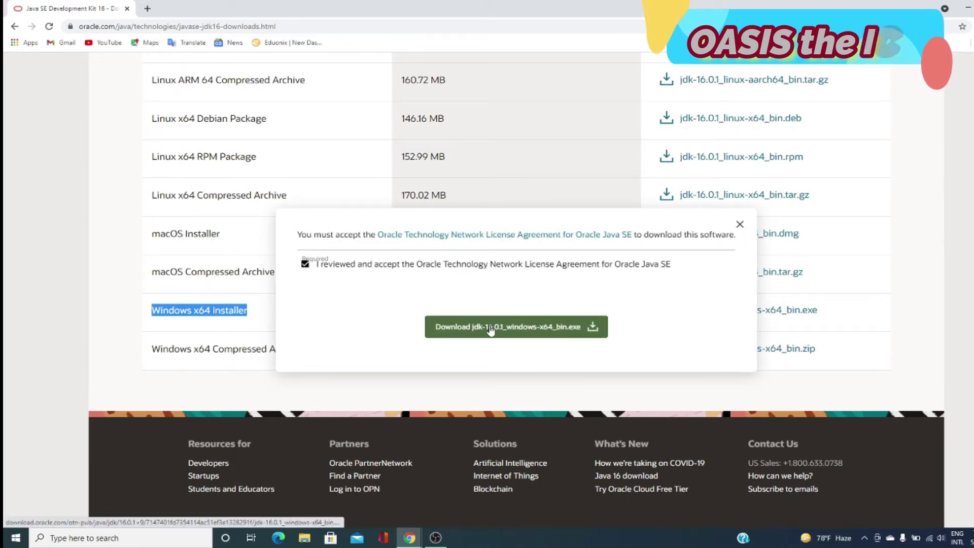
pyautogui.click(461, 320)
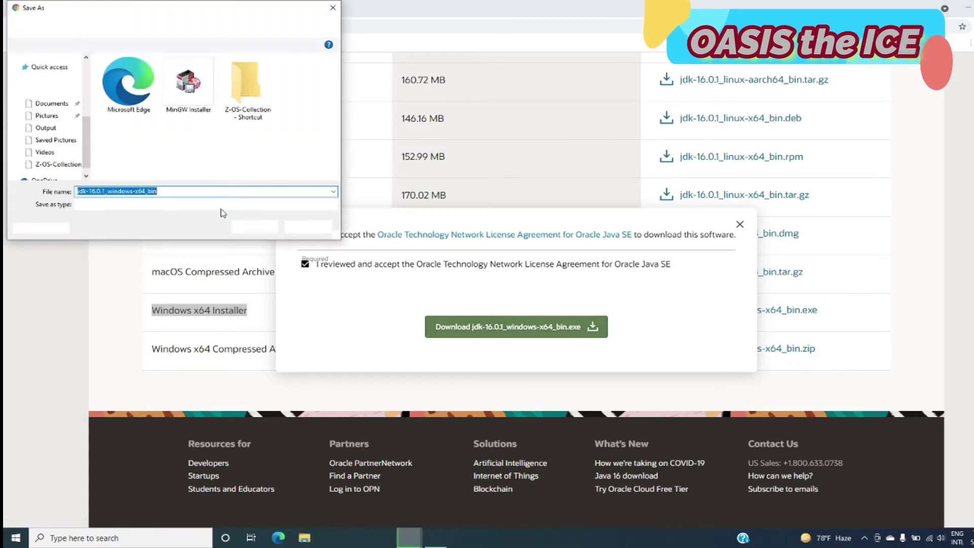
pyautogui.click(255, 227)
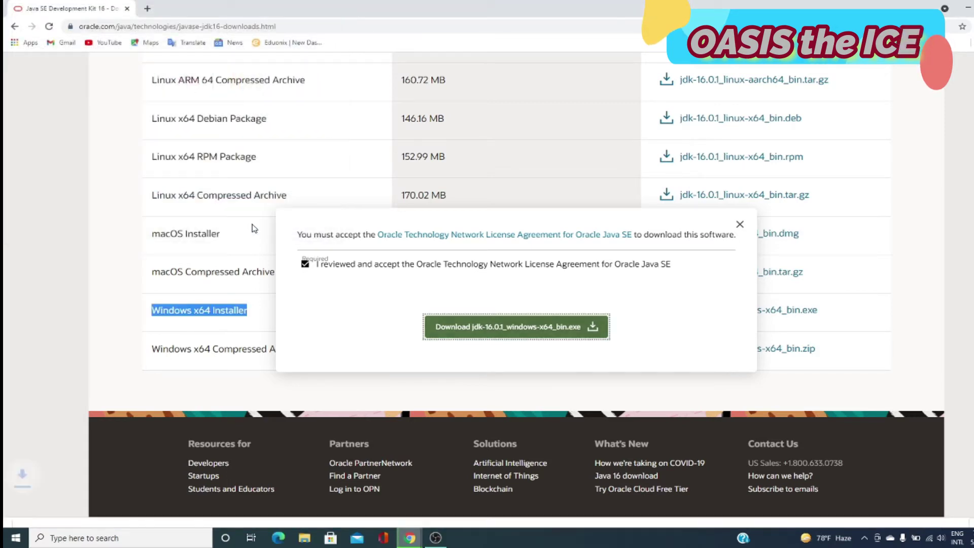
# Switch to File Explorer, run jdk-16.0.1_windows-x64_bin from the Videos folder and complete the JDK setup wizard
pyautogui.press('super+e')
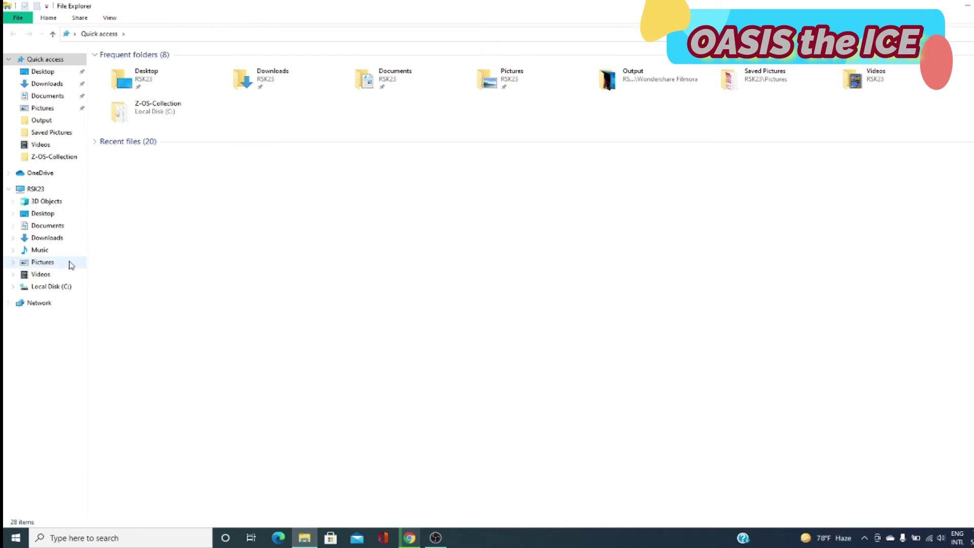
pyautogui.click(42, 275)
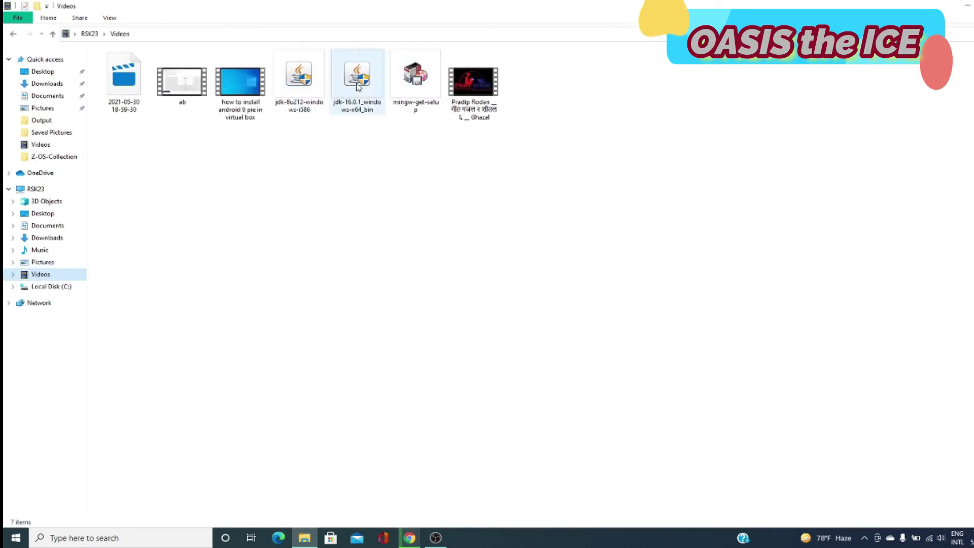
pyautogui.moveTo(359, 86)
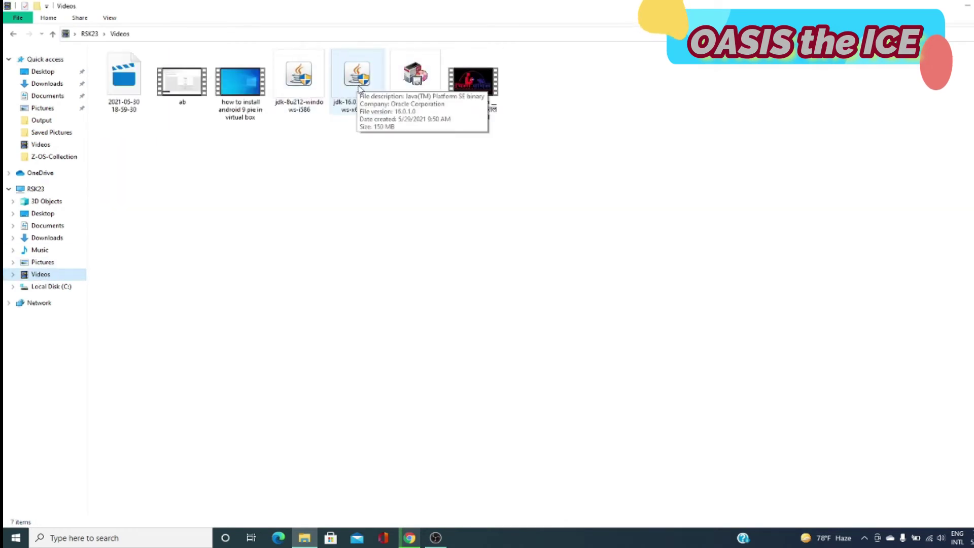
pyautogui.click(359, 85)
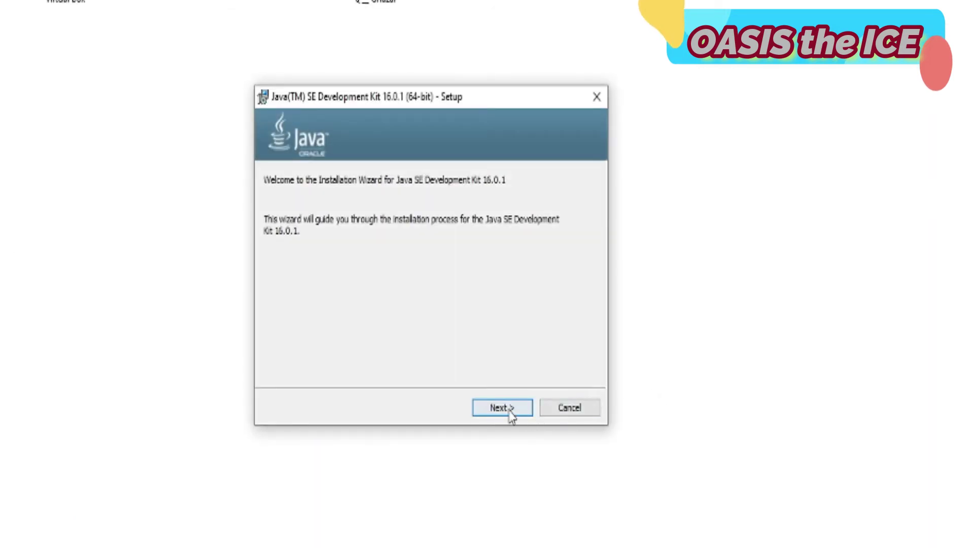
pyautogui.click(510, 414)
pyautogui.click(505, 411)
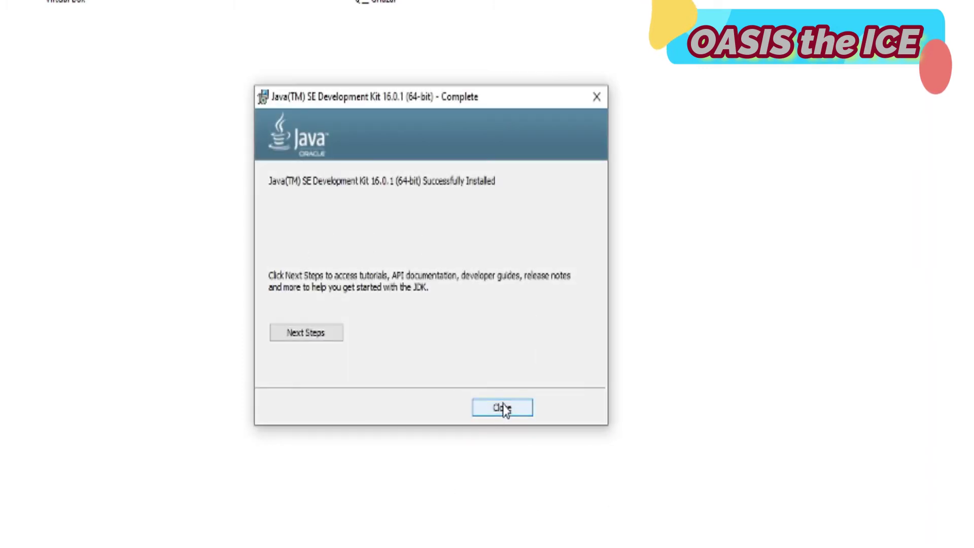
pyautogui.click(503, 408)
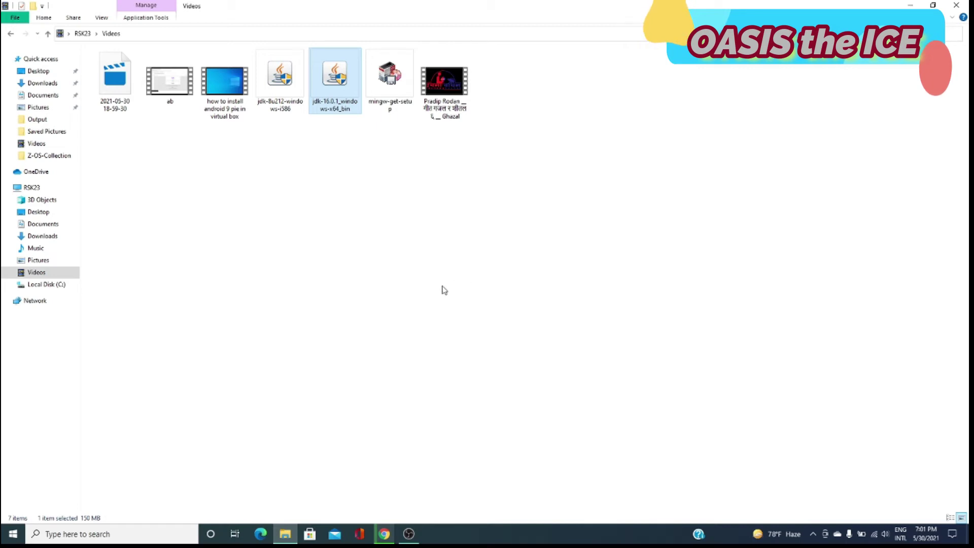
# Find the system environment variables settings through Windows search and open the system variable Path for editing
pyautogui.click(99, 533)
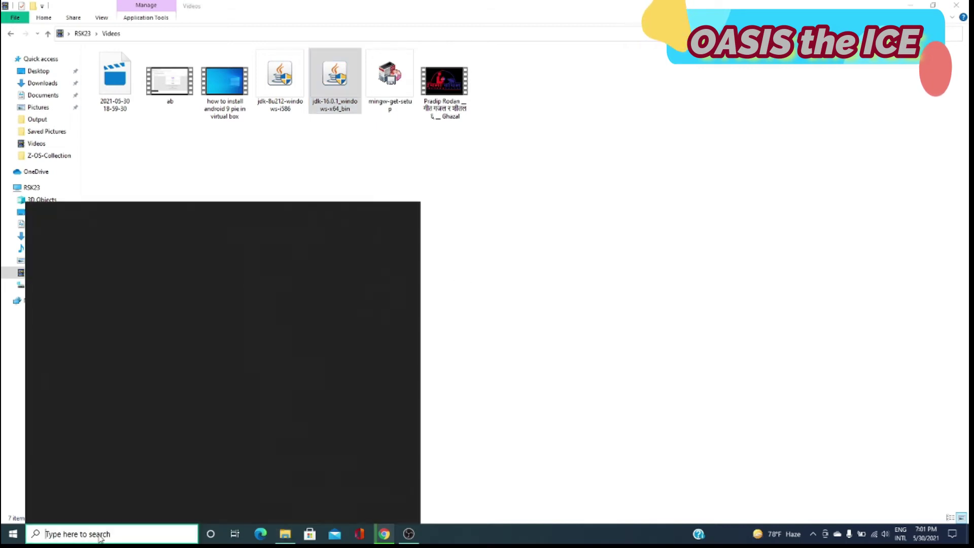
pyautogui.write('s')
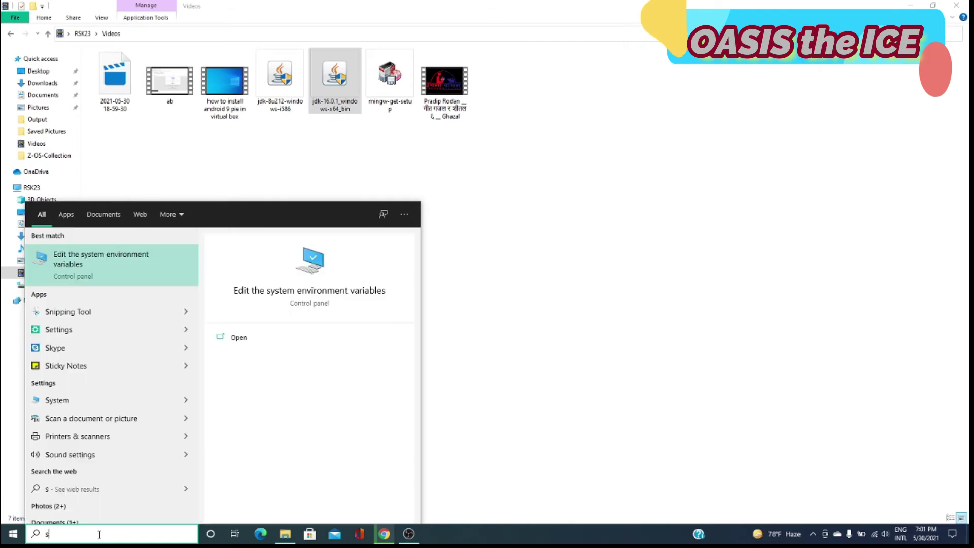
pyautogui.write('y')
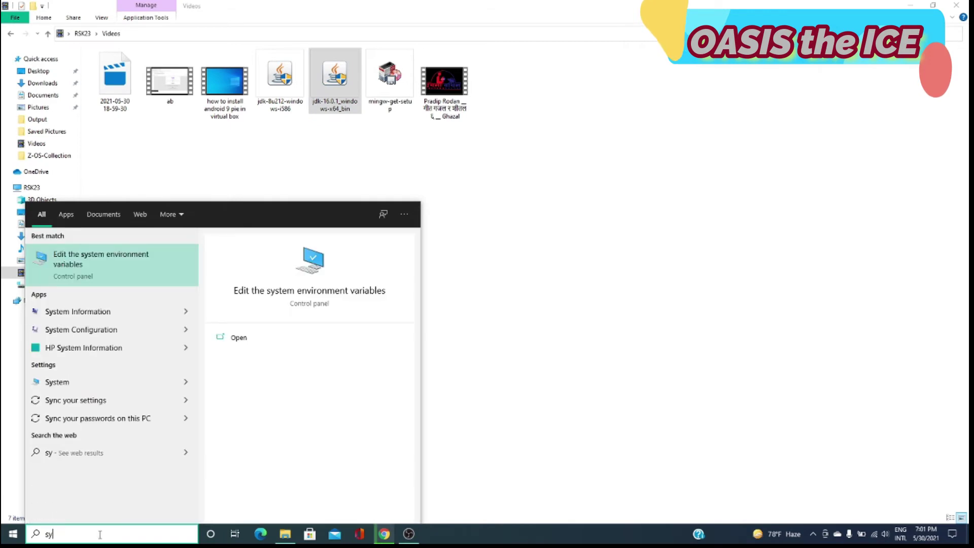
pyautogui.click(99, 261)
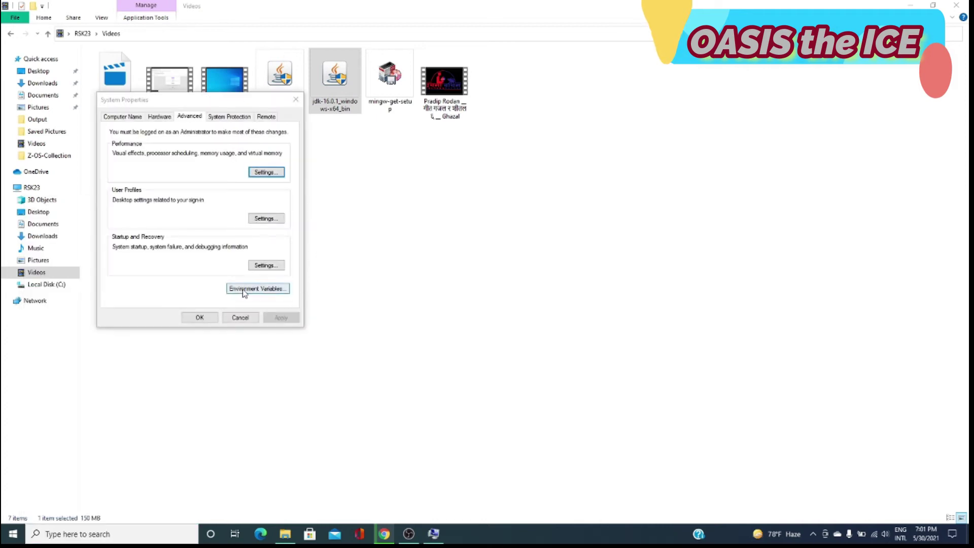
pyautogui.click(257, 289)
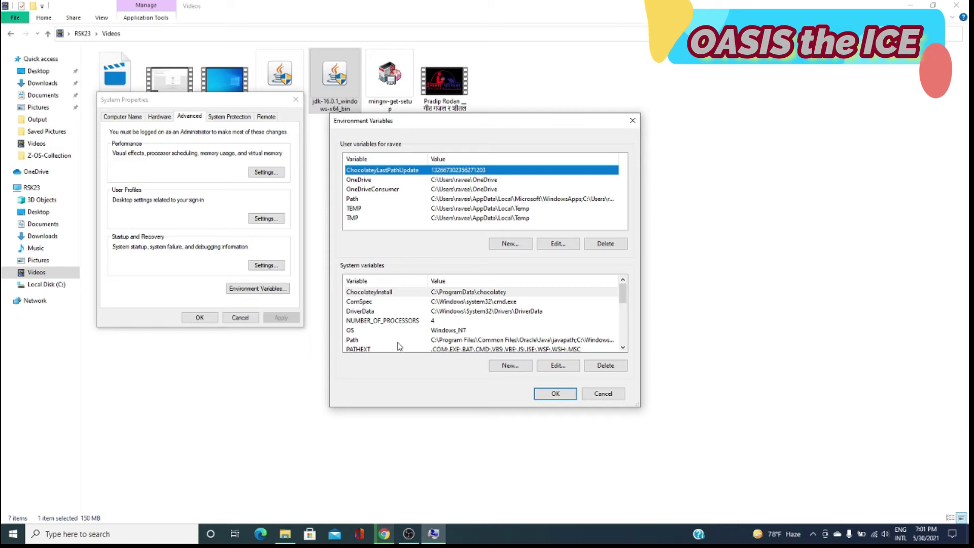
pyautogui.click(372, 340)
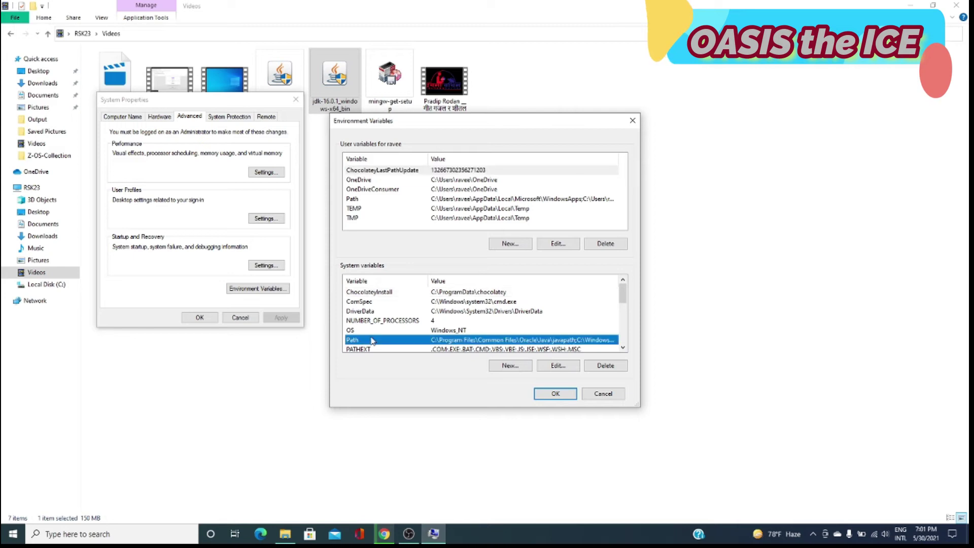
pyautogui.click(557, 366)
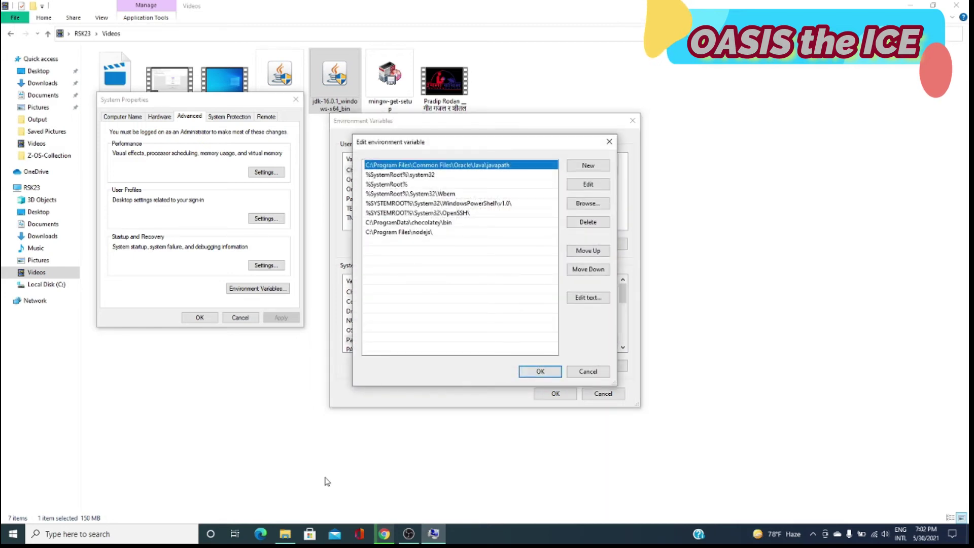
# Browse in File Explorer to C:\Program Files\Java\jdk-16.0.1\bin and copy the folder's full path
pyautogui.click(285, 534)
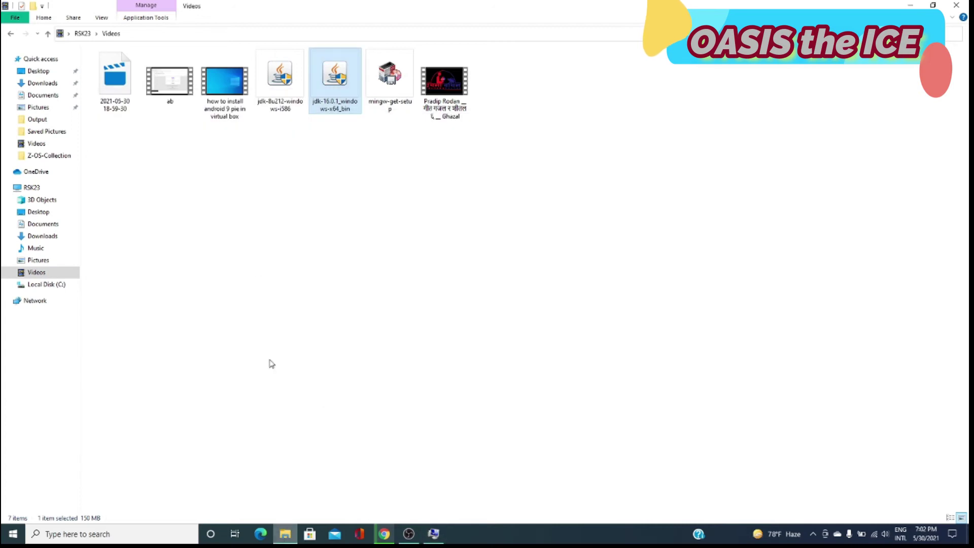
pyautogui.click(39, 285)
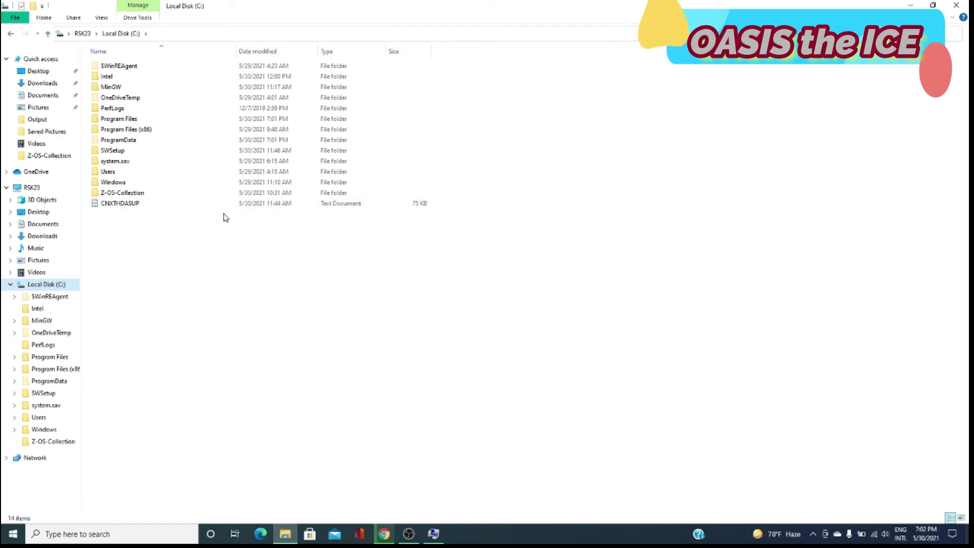
pyautogui.doubleClick(121, 120)
pyautogui.doubleClick(120, 144)
pyautogui.doubleClick(127, 66)
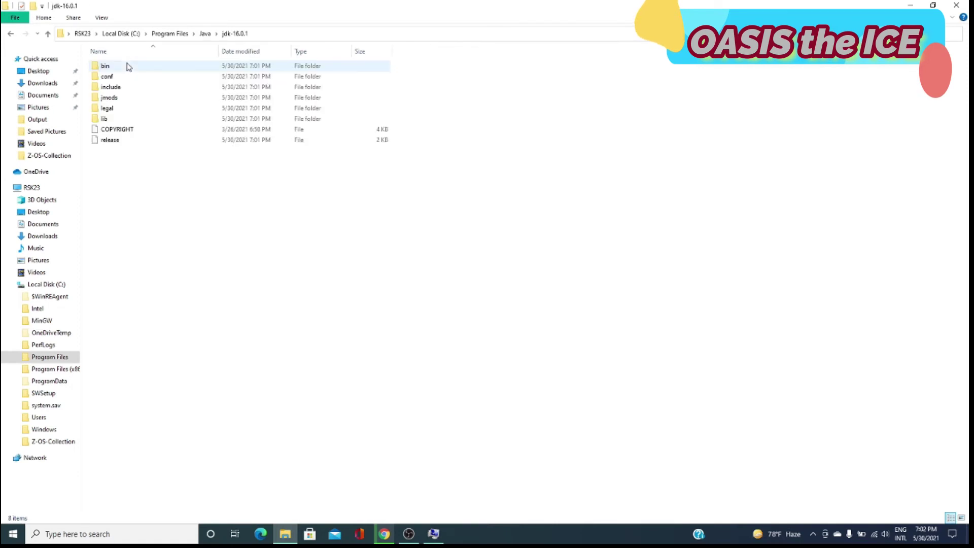
pyautogui.doubleClick(128, 67)
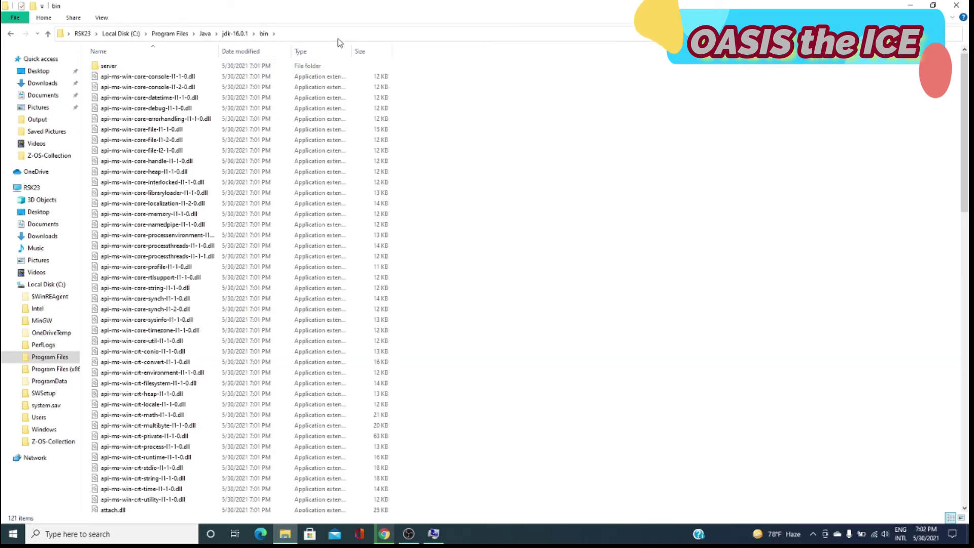
pyautogui.click(337, 35)
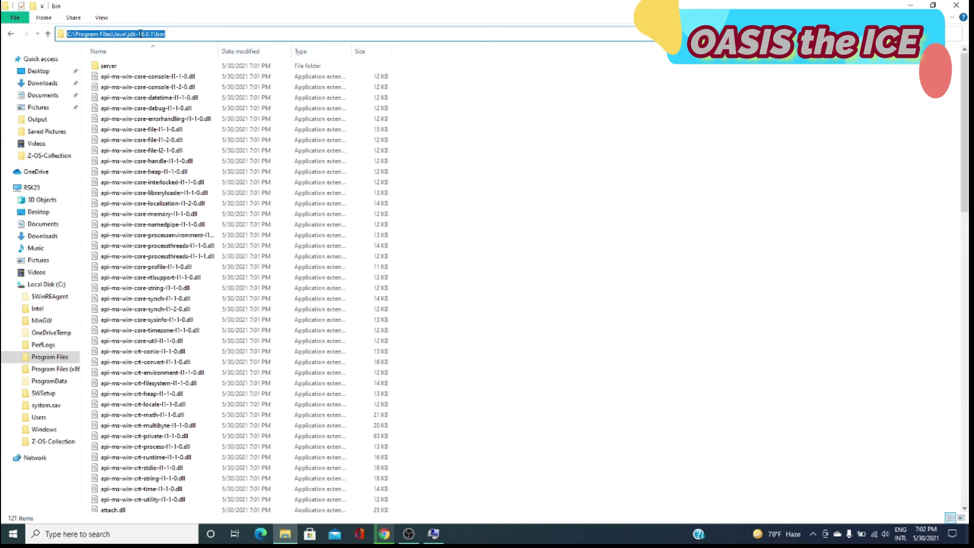
pyautogui.rightClick(139, 33)
pyautogui.click(30, 72)
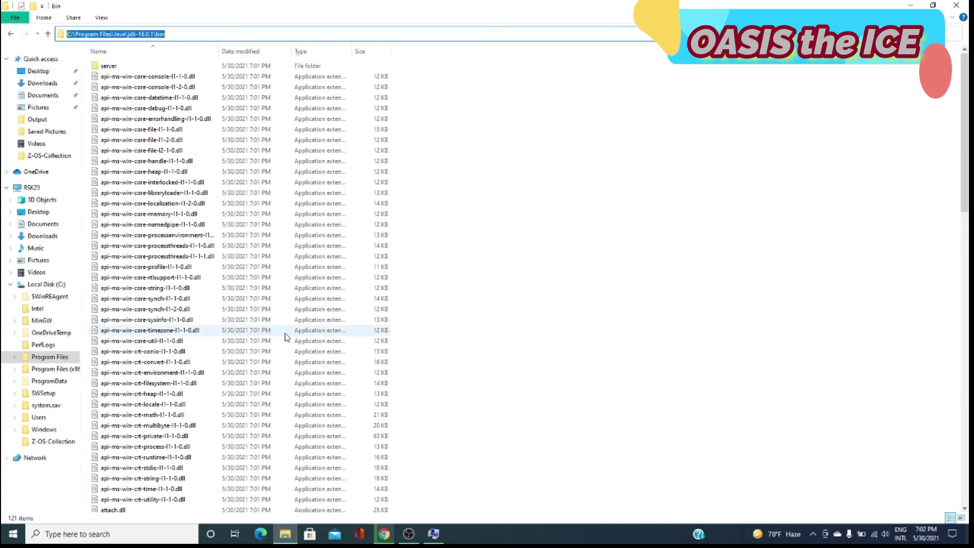
# Add C:\Program Files\Java\jdk-16.0.1\bin as a new entry in the system Path variable and confirm the edit
pyautogui.click(433, 534)
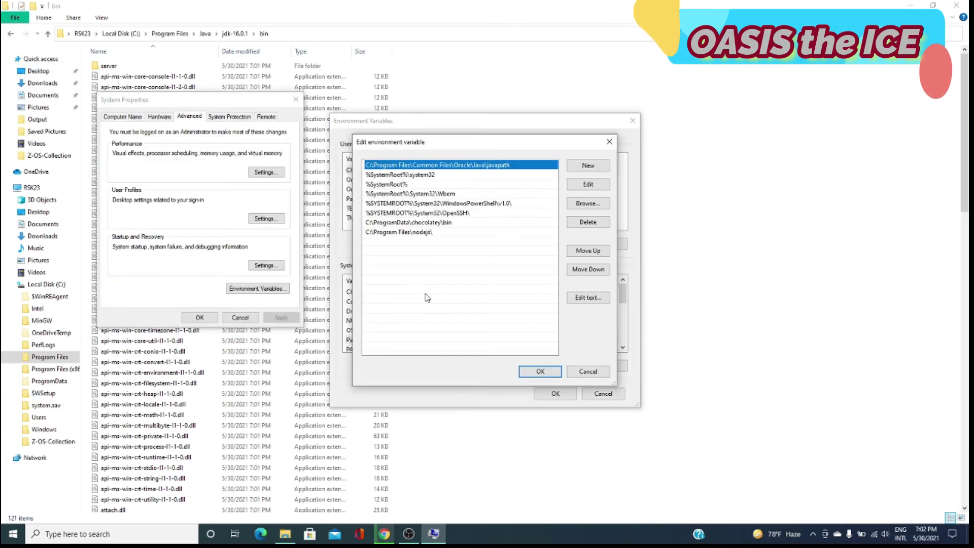
pyautogui.click(592, 167)
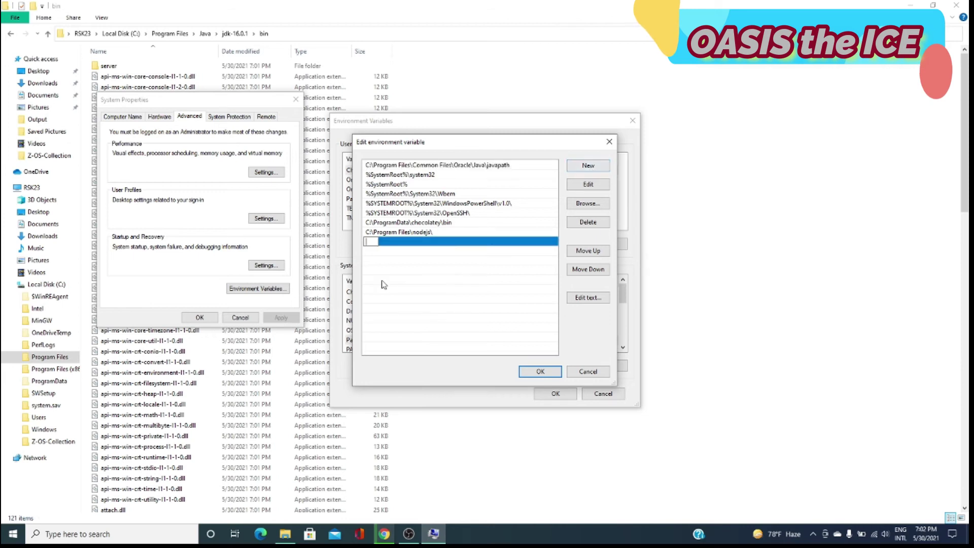
pyautogui.rightClick(373, 242)
pyautogui.click(287, 287)
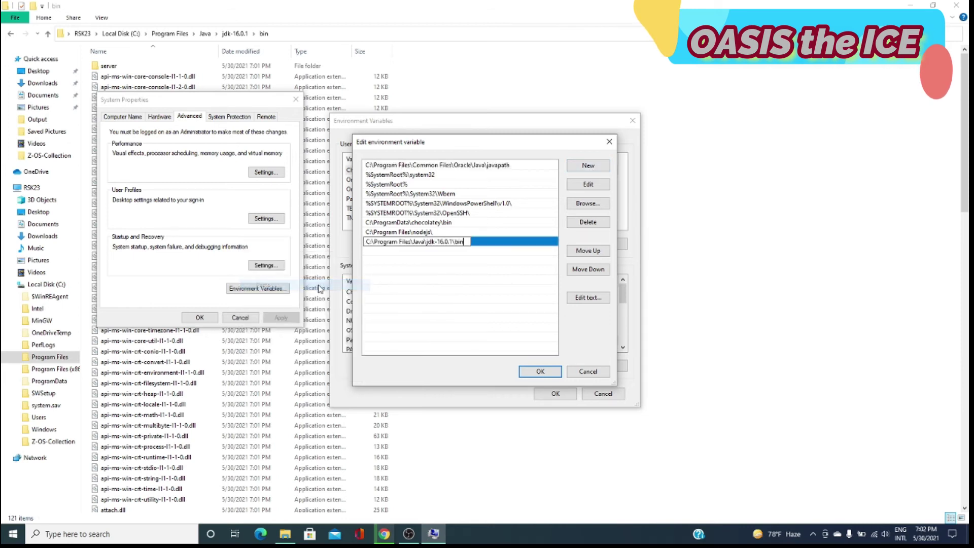
pyautogui.click(541, 371)
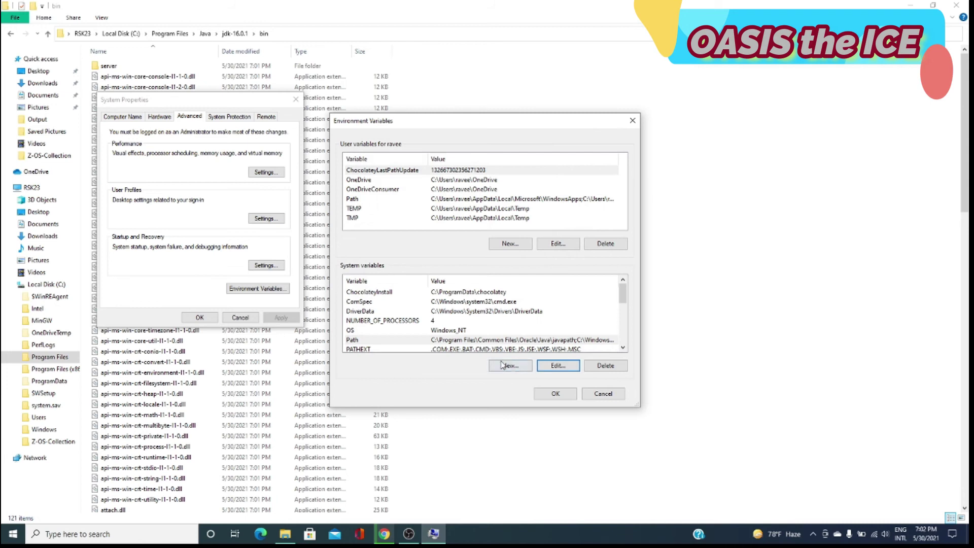
pyautogui.scroll(-1, 456, 329)
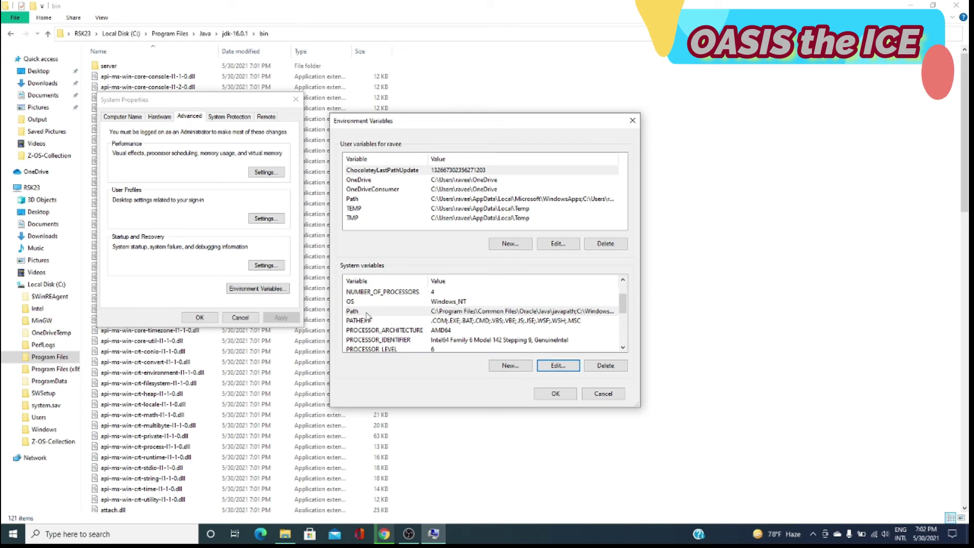
# Start a new system variable named JAVA_HOME and copy the path of the jdk-16.0.1 folder from File Explorer
pyautogui.click(510, 365)
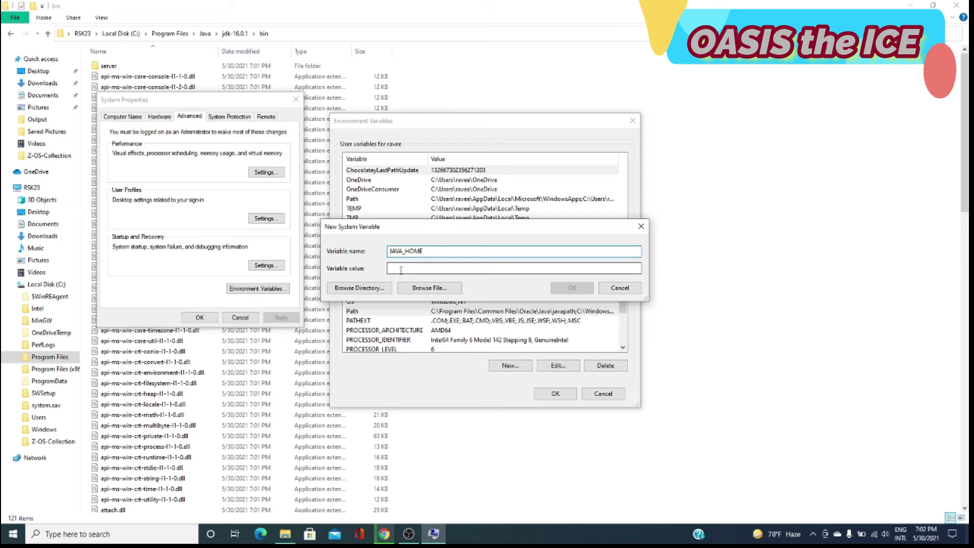
pyautogui.moveTo(283, 538)
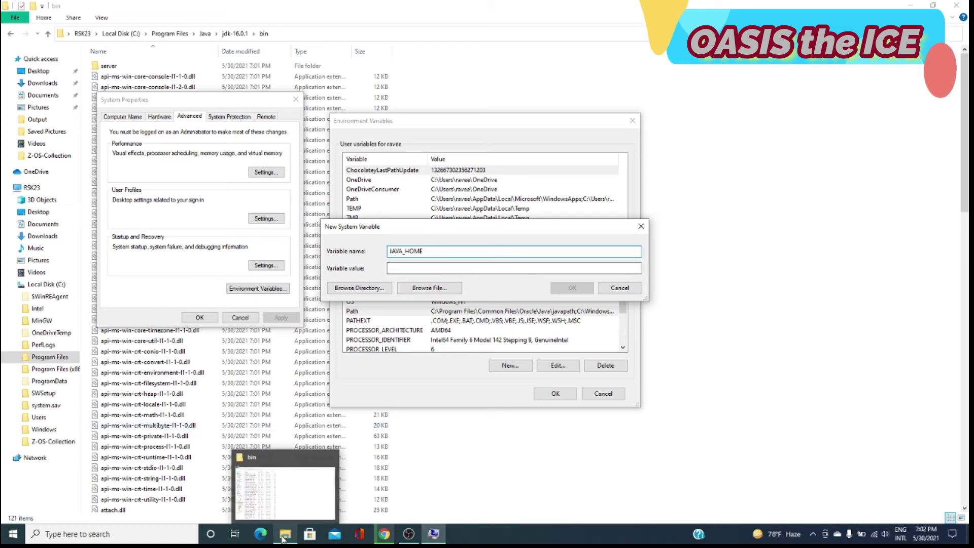
pyautogui.click(294, 487)
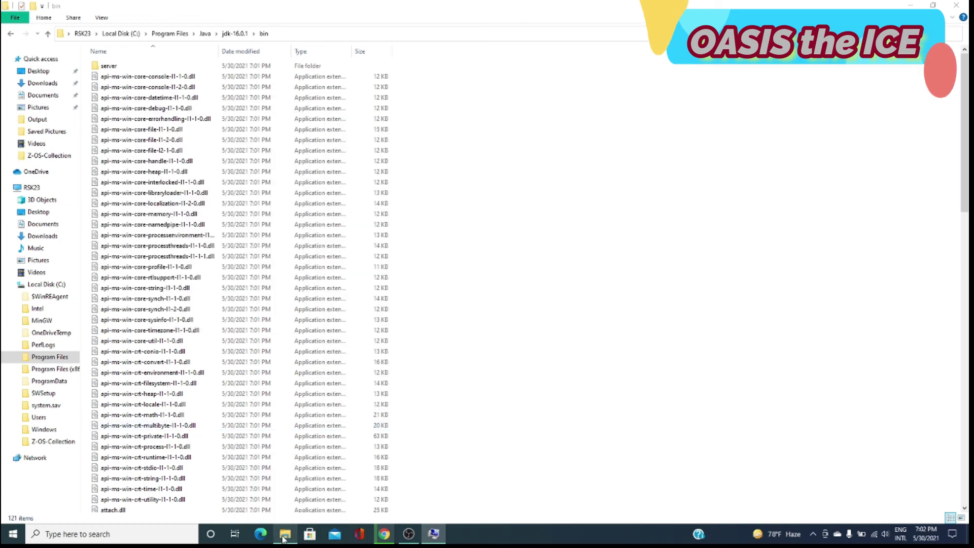
pyautogui.click(11, 34)
pyautogui.click(273, 37)
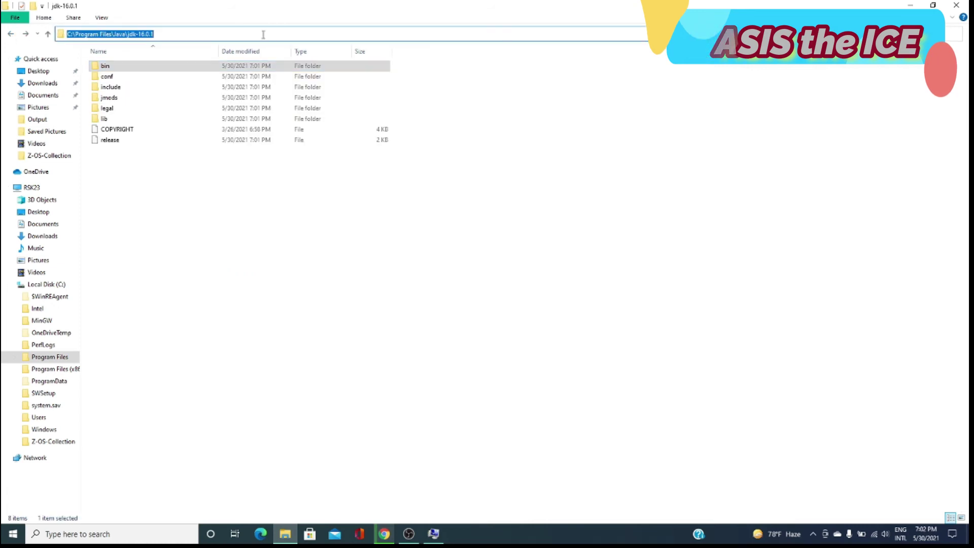
pyautogui.rightClick(138, 34)
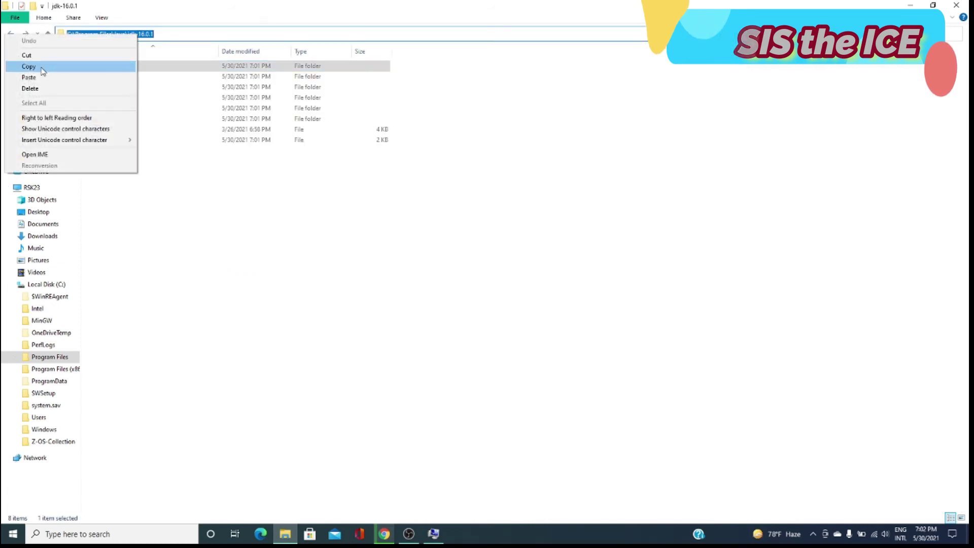
pyautogui.click(65, 66)
# Set JAVA_HOME's value to C:\Program Files\Java\jdk-16.0.1, save the variable and confirm the environment variables and system properties dialogs
pyautogui.click(434, 532)
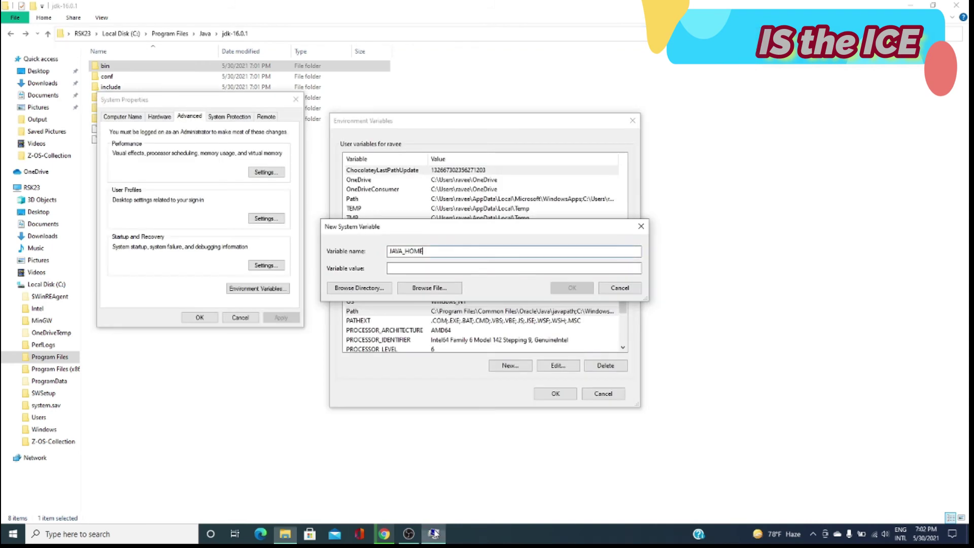
pyautogui.click(410, 269)
pyautogui.rightClick(410, 271)
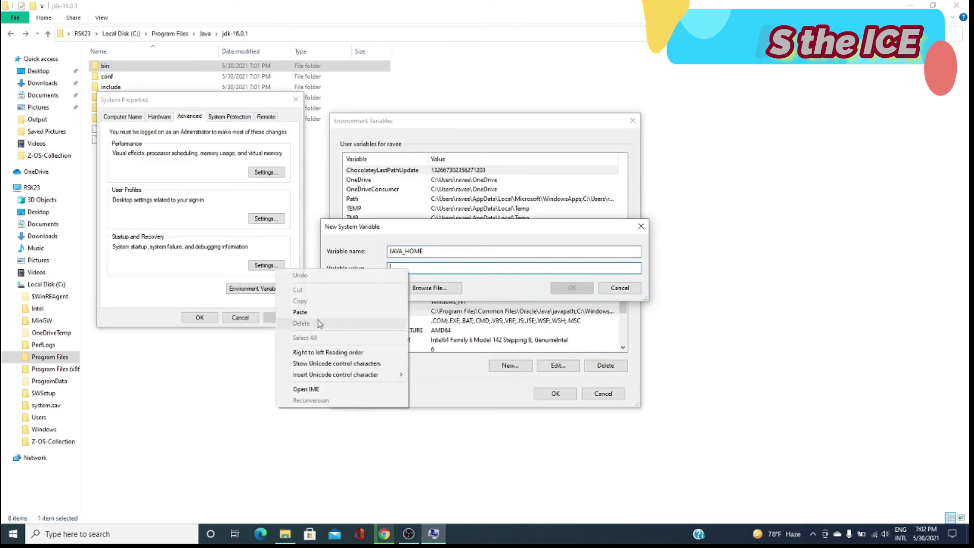
pyautogui.click(315, 312)
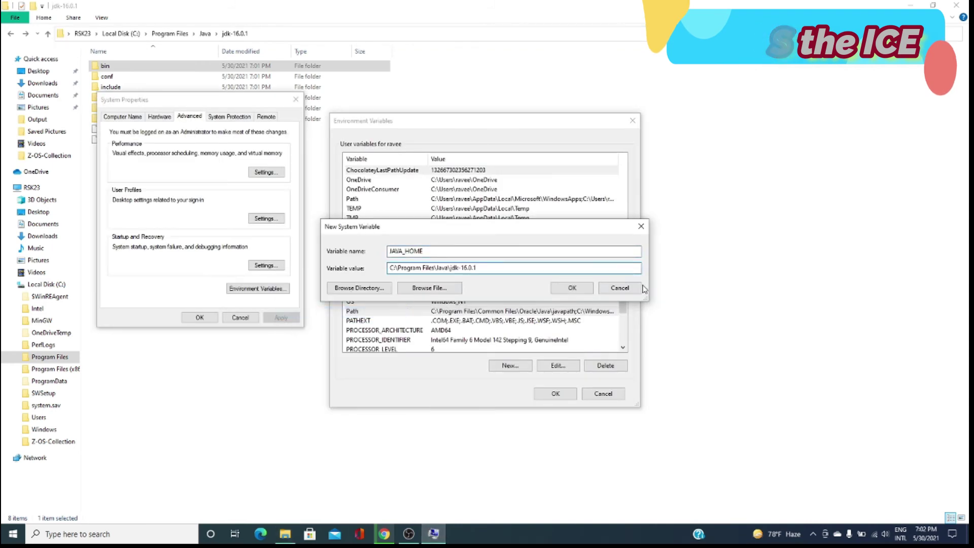
pyautogui.click(571, 287)
pyautogui.click(572, 399)
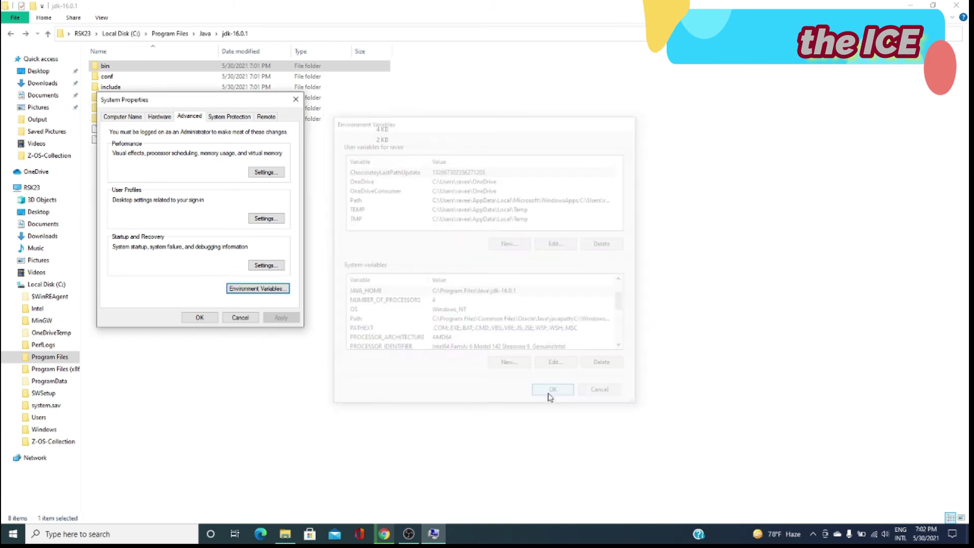
pyautogui.click(205, 318)
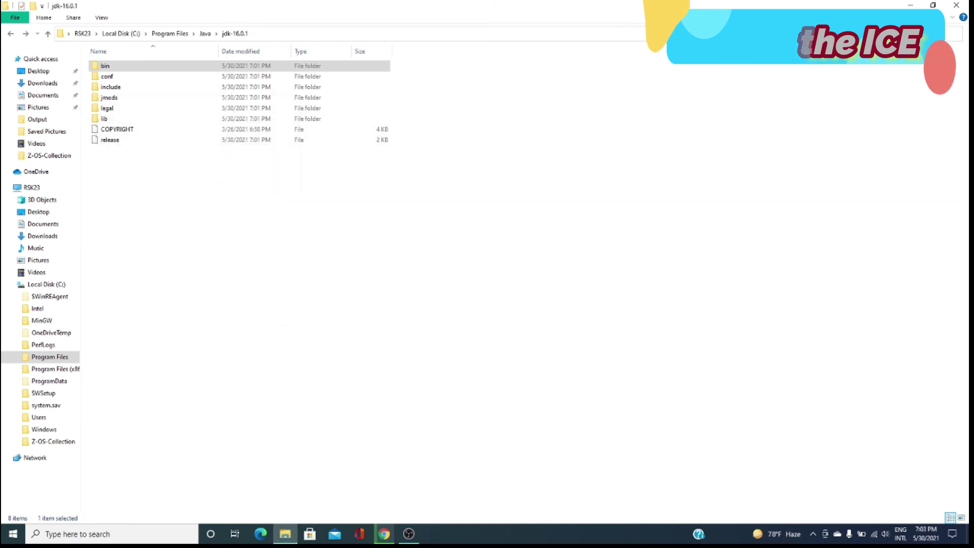
# Close File Explorer, find Command Prompt through Windows search and open it
pyautogui.click(957, 5)
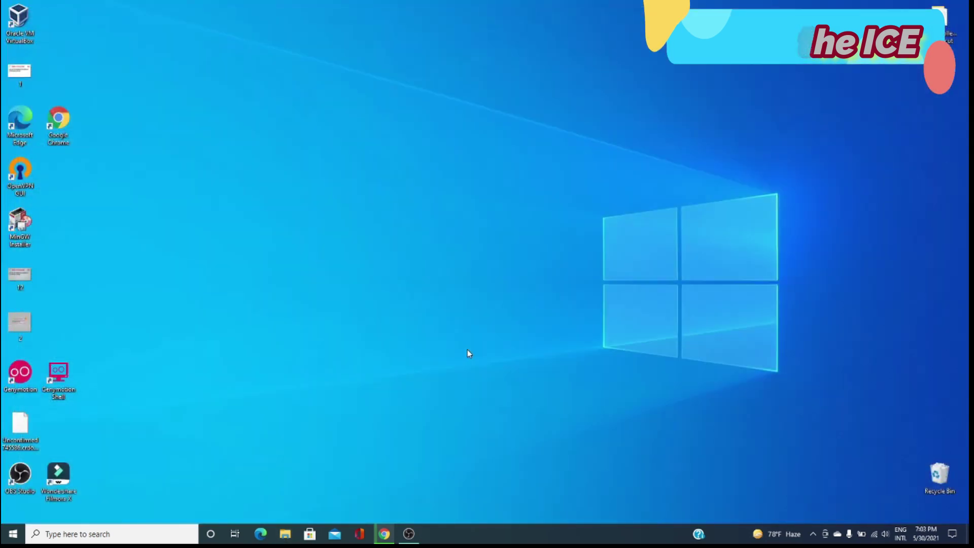
pyautogui.click(128, 535)
pyautogui.write('co')
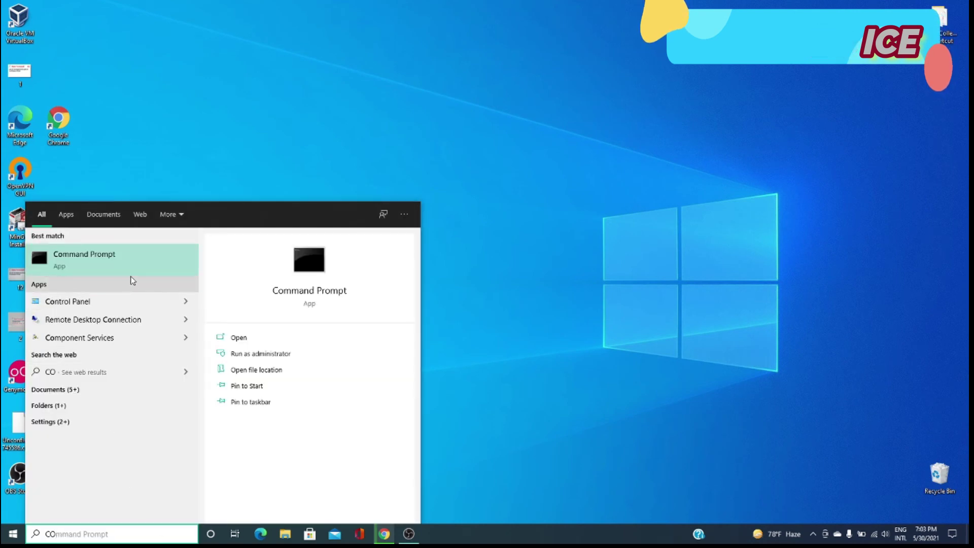
pyautogui.click(127, 264)
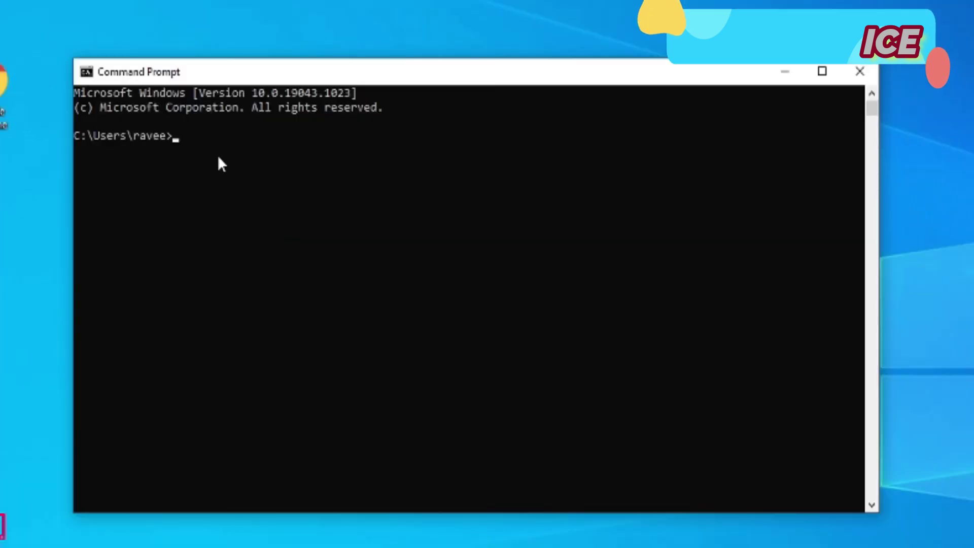
# Check the Java installation by running java --version and javac at the command line
pyautogui.write('JAVA')
pyautogui.press('BackSpace')
pyautogui.press('BackSpace')
pyautogui.press('BackSpace')
pyautogui.press('BackSpace')
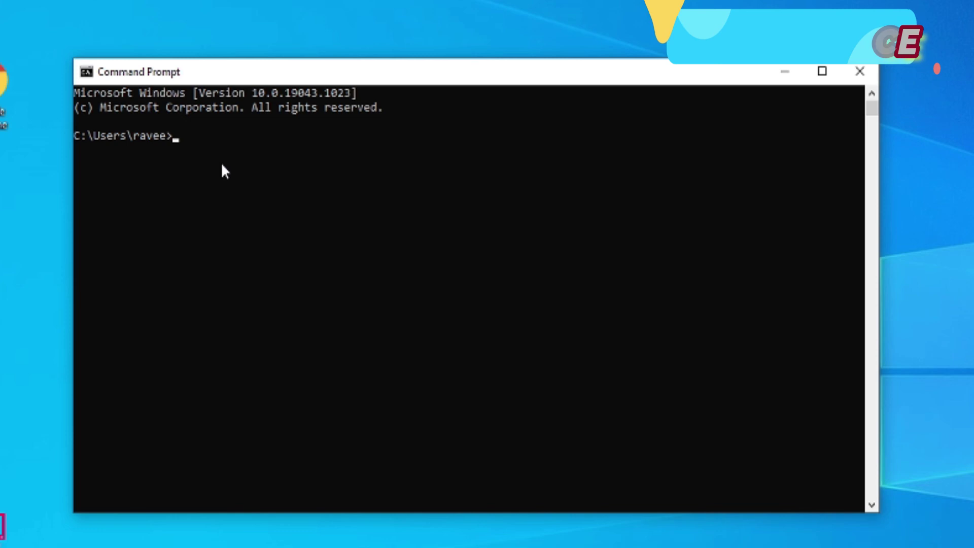
pyautogui.write('java --')
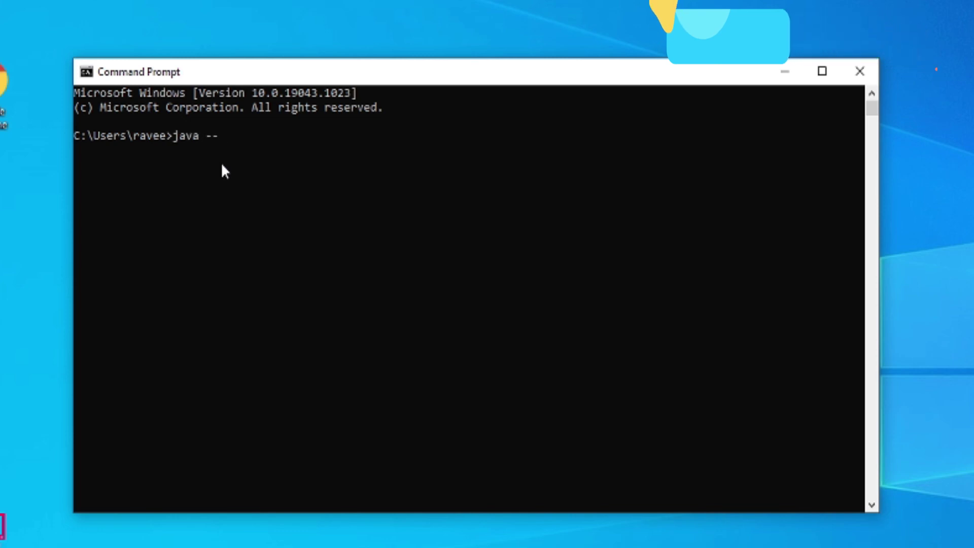
pyautogui.write('version')
pyautogui.press('Return')
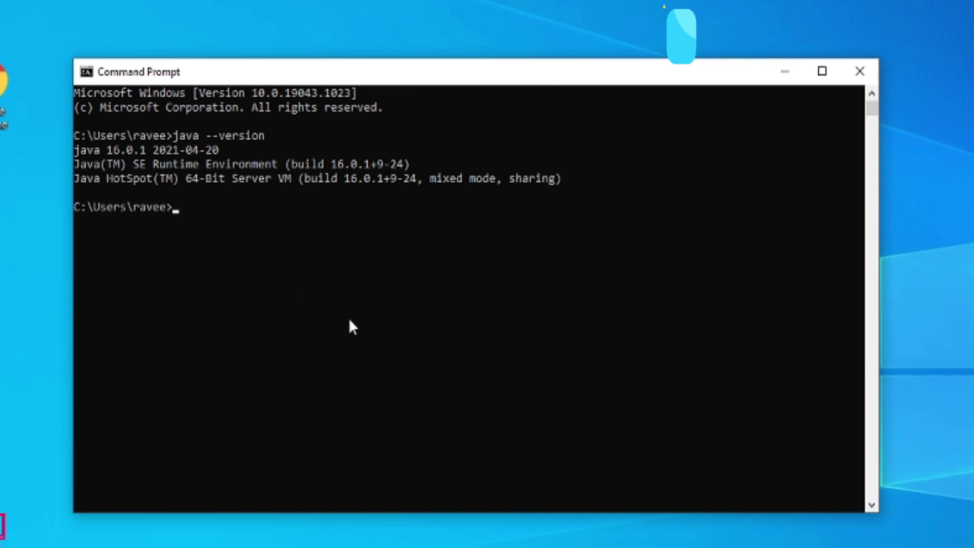
pyautogui.write('javac')
pyautogui.press('Return')
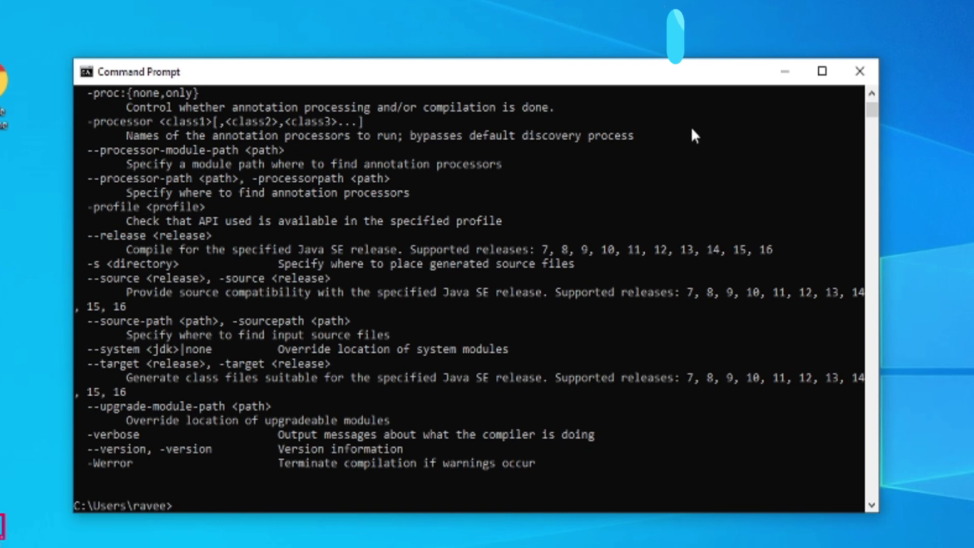